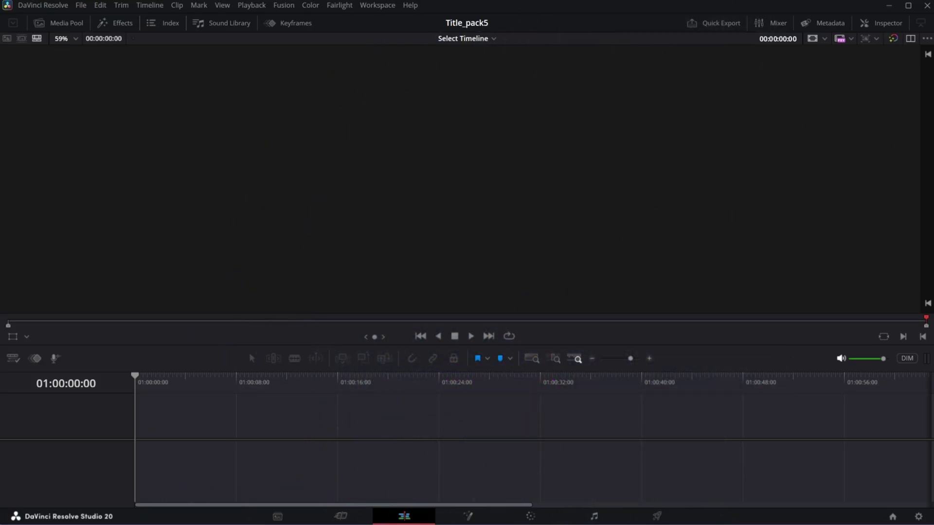
# Open CYM_Action_Title41.drfx from the Action_Video_Titles folder to install it in Resolve
pyautogui.hotkey('alt', 'Tab')
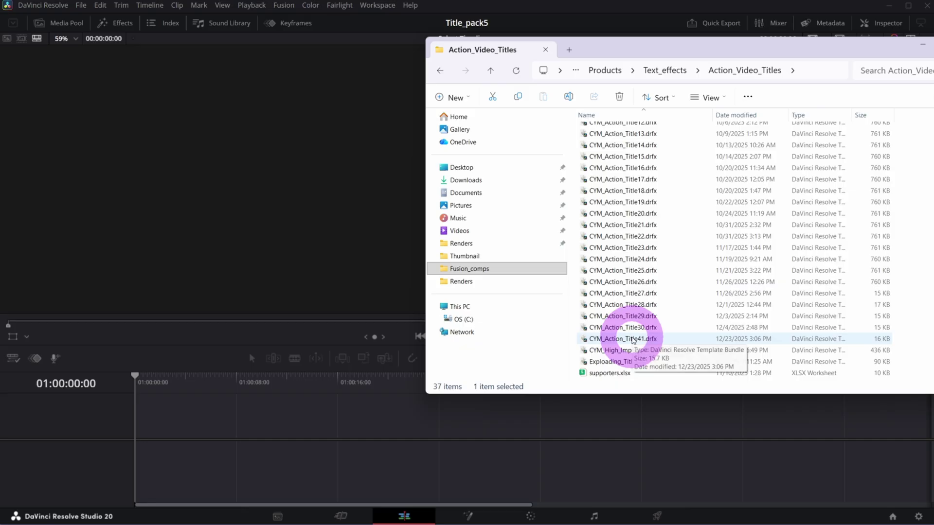
pyautogui.hotkey('alt', 'Tab')
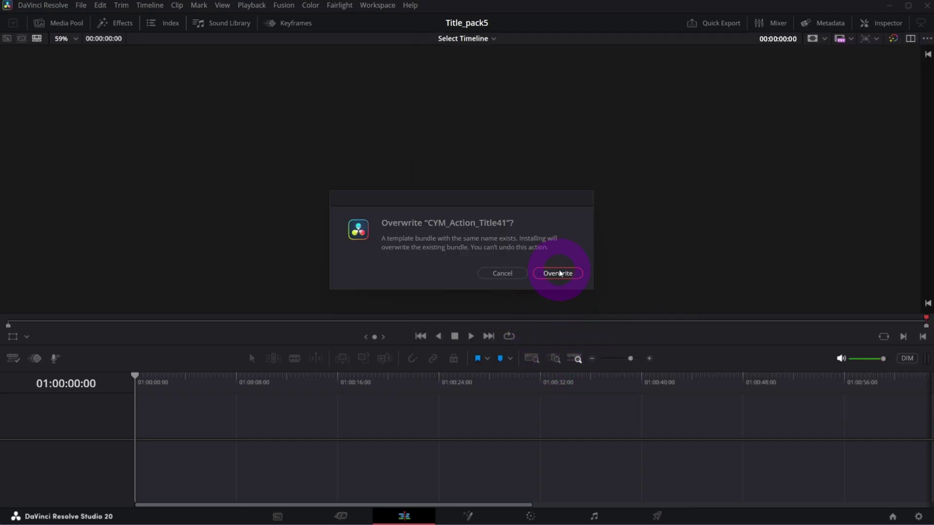
# Overwrite the existing CYM_Action_Title41 bundle and show the CastYourMemories titles in the Effects library
pyautogui.click(558, 274)
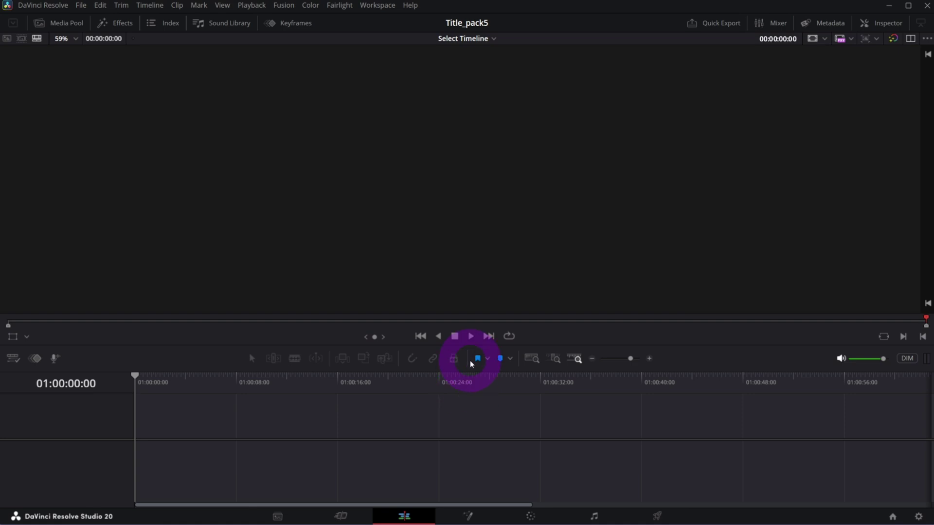
pyautogui.moveTo(395, 345); pyautogui.dragTo(396, 317)
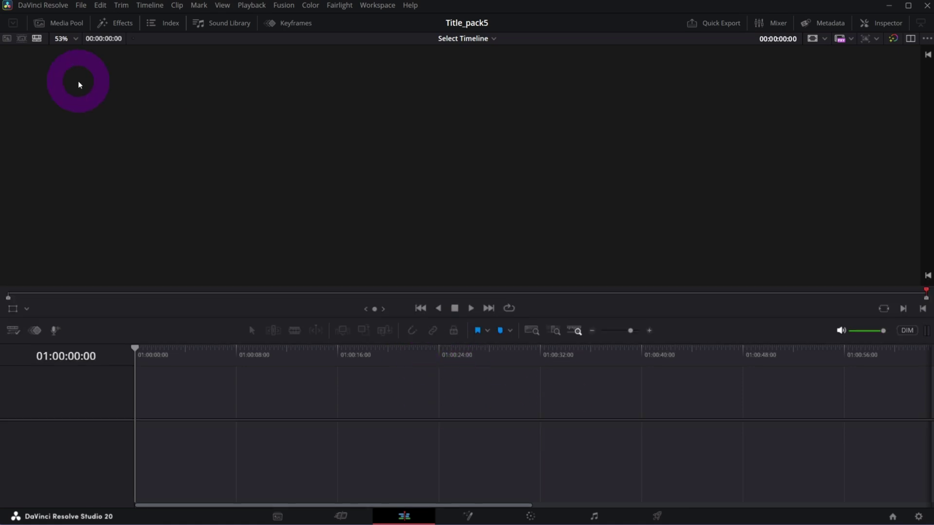
pyautogui.click(112, 23)
pyautogui.click(35, 108)
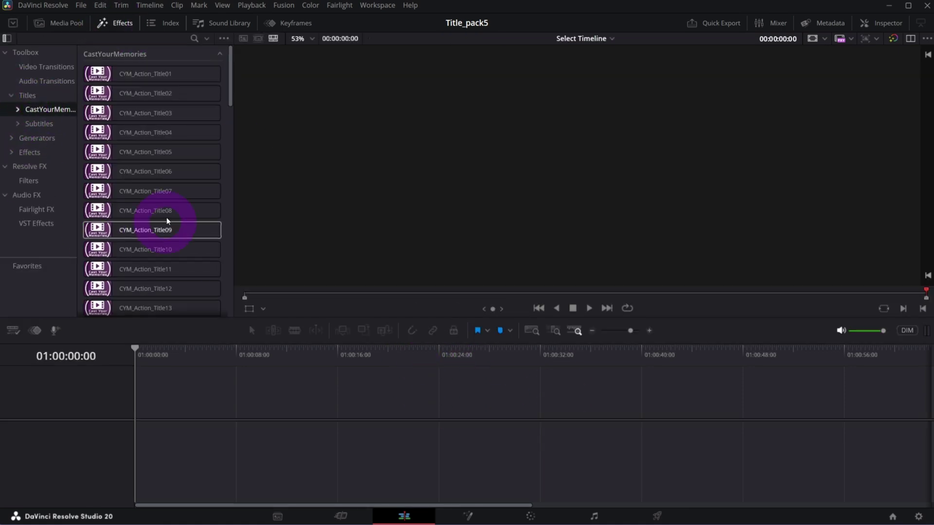
# Place CYM_Action_Title41 on V1 of a new timeline and play its animation
pyautogui.scroll(-8, 166, 219)
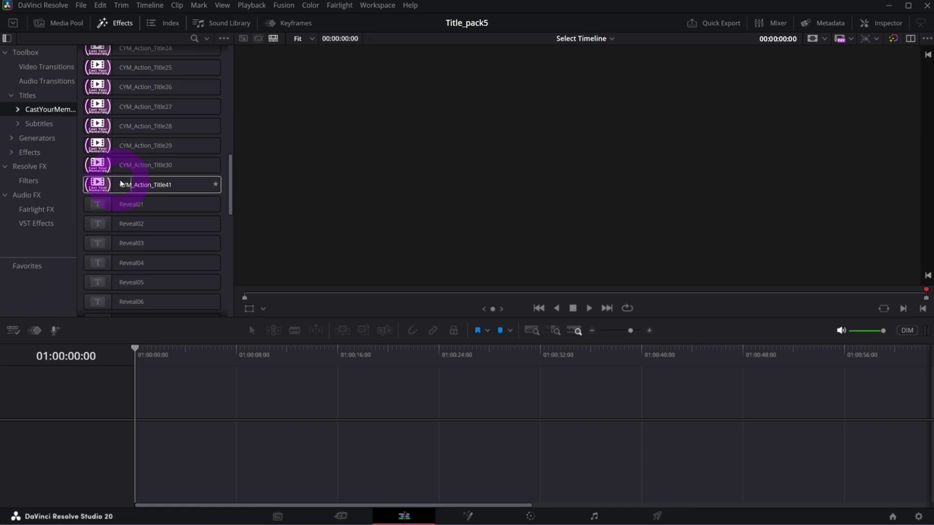
pyautogui.moveTo(170, 186); pyautogui.dragTo(182, 424)
pyautogui.click(142, 356)
pyautogui.press('space')
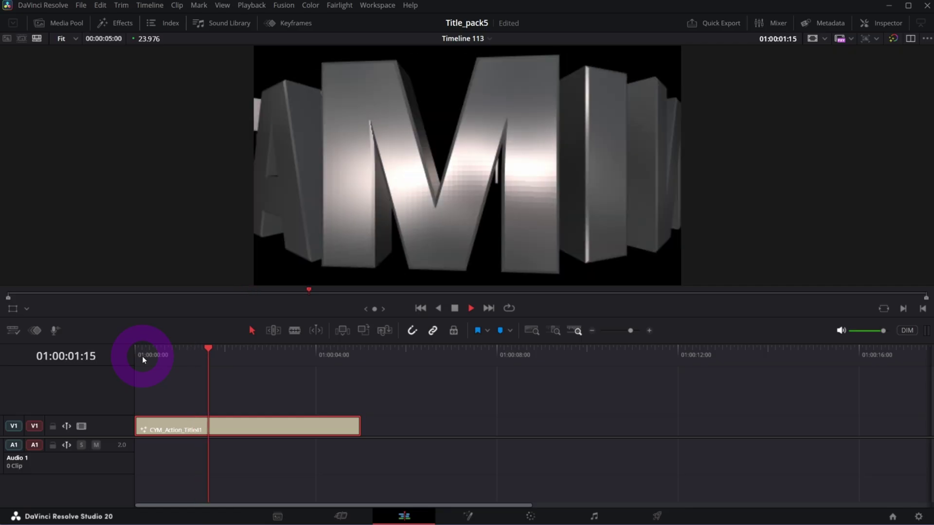
# Stop playback and select the title clip with its settings shown in the Inspector
pyautogui.click(176, 356)
pyautogui.click(373, 356)
pyautogui.click(871, 23)
pyautogui.click(246, 432)
# Replace the TITLE ANIMATION text with MERRY CHRISTMAS and scrub through the result
pyautogui.click(804, 142)
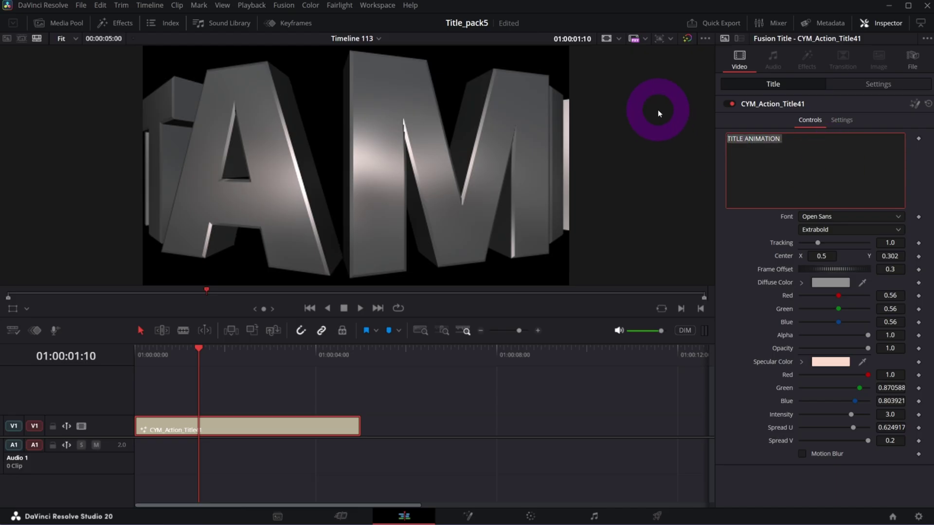
pyautogui.write('MERRY CHRI')
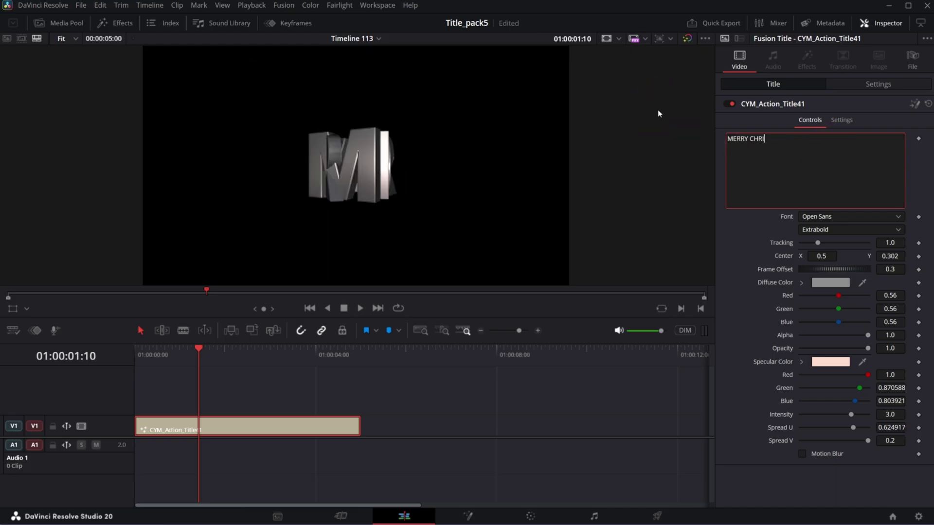
pyautogui.write('STMAS')
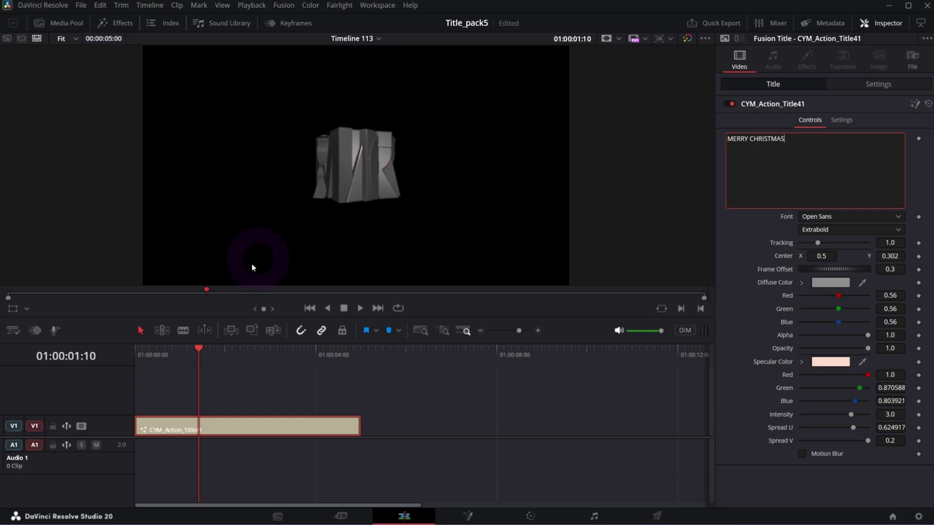
pyautogui.moveTo(152, 356); pyautogui.dragTo(220, 351)
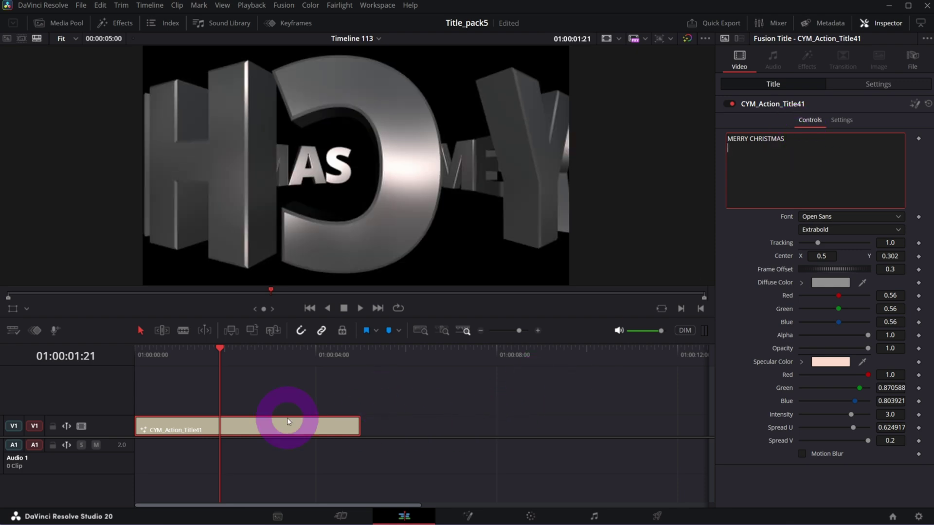
pyautogui.moveTo(153, 360); pyautogui.dragTo(346, 349)
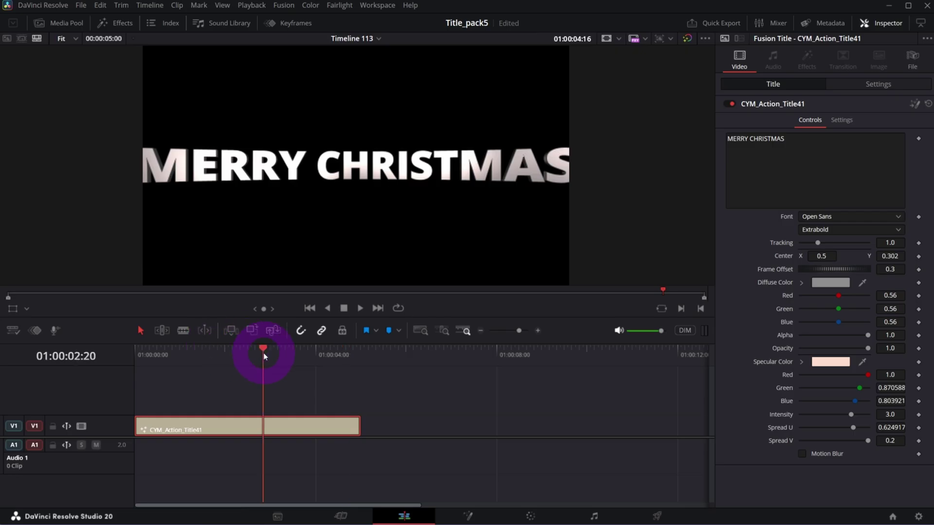
# Keyframe Frame Offset up to 1.17 where MERRY CHRISTMAS becomes fully readable
pyautogui.click(297, 357)
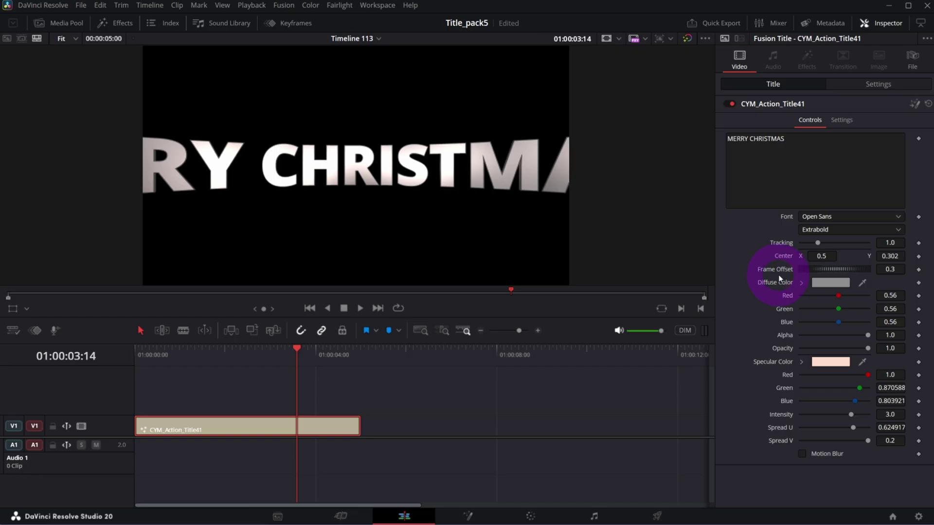
pyautogui.moveTo(250, 353); pyautogui.dragTo(269, 360)
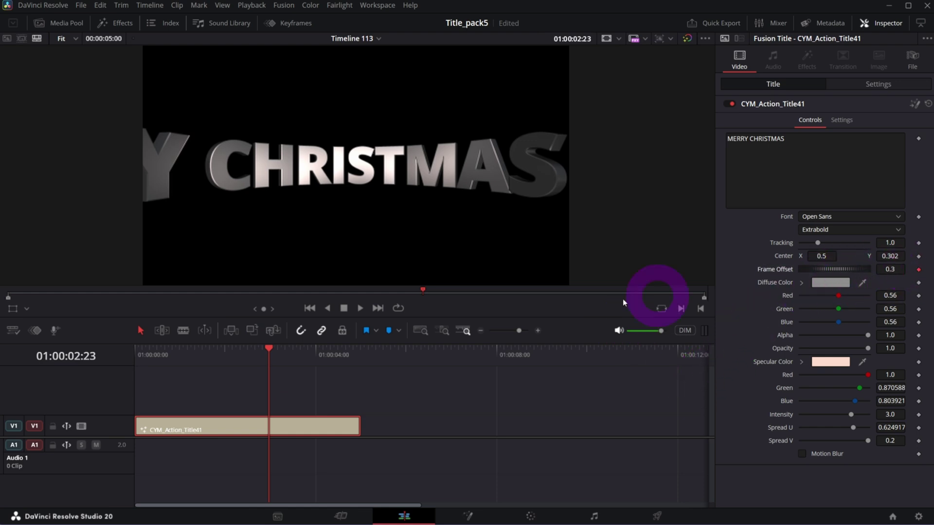
pyautogui.moveTo(288, 356); pyautogui.dragTo(342, 357)
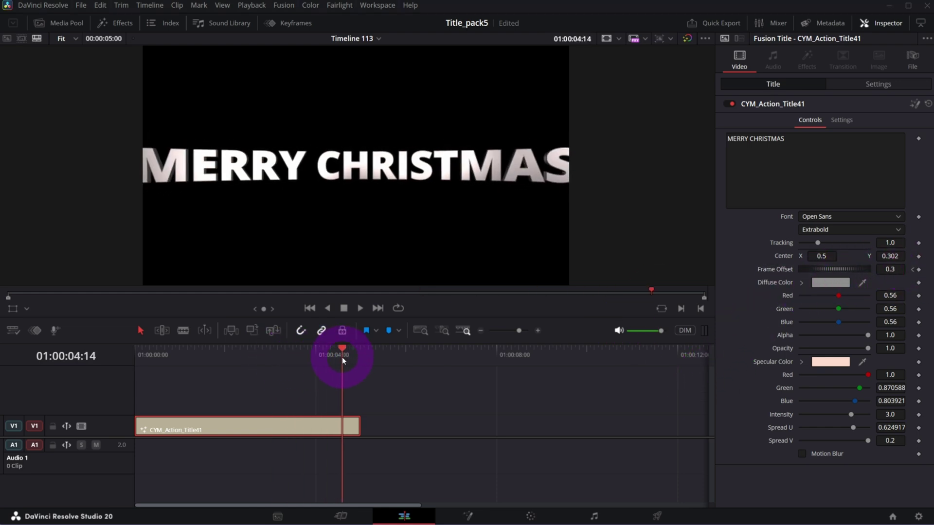
pyautogui.moveTo(829, 271); pyautogui.dragTo(821, 281)
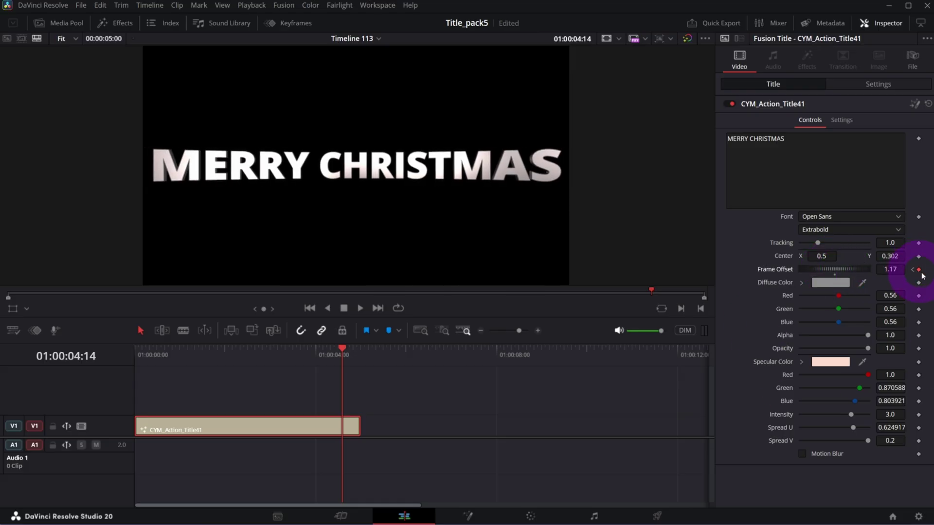
# Play back the keyframed title animation several times from near the start
pyautogui.click(245, 359)
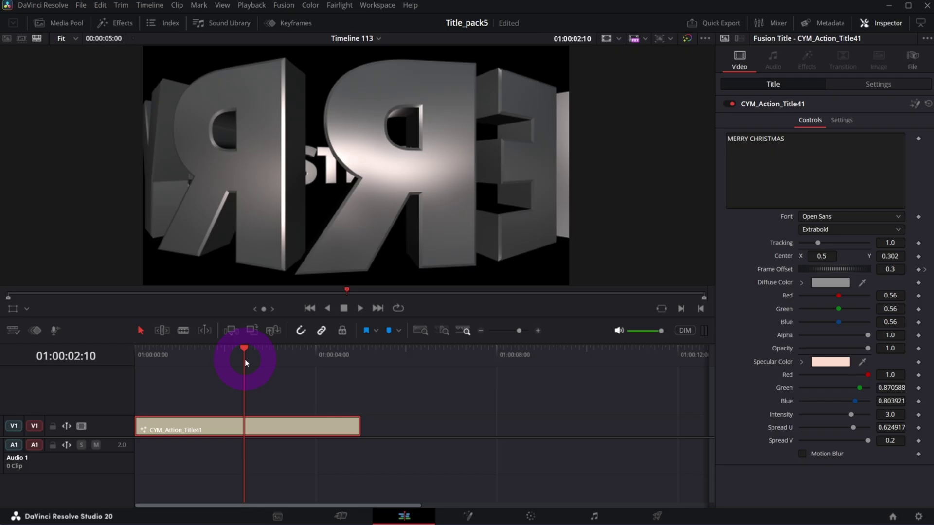
pyautogui.press('space')
pyautogui.click(252, 358)
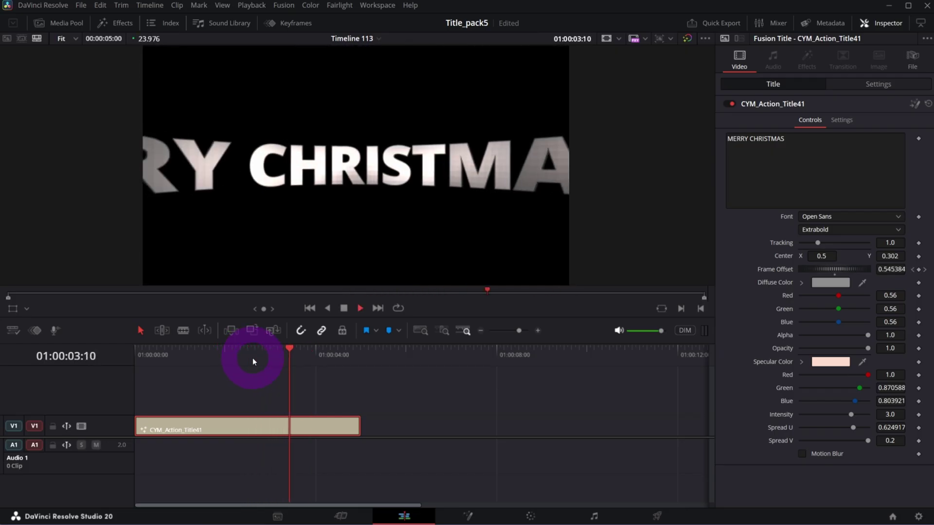
pyautogui.press('space')
pyautogui.click(138, 357)
pyautogui.press('space')
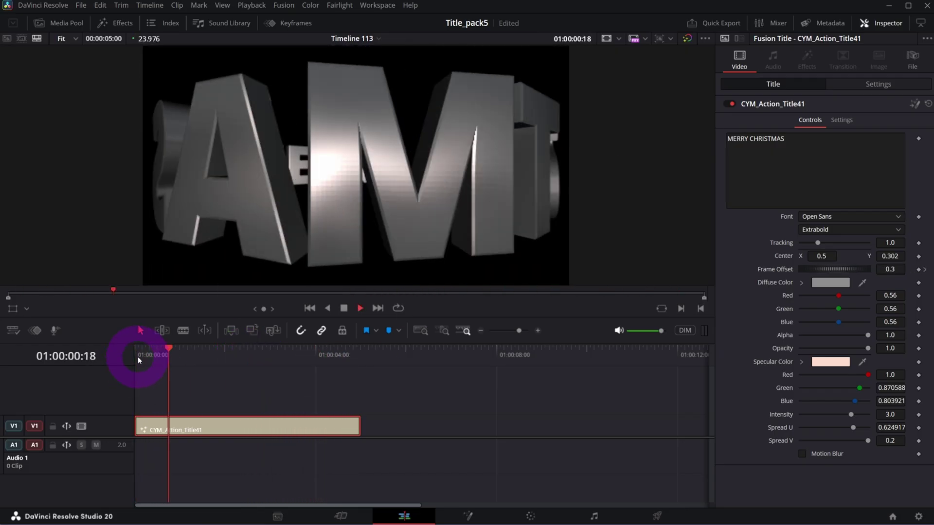
pyautogui.click(176, 353)
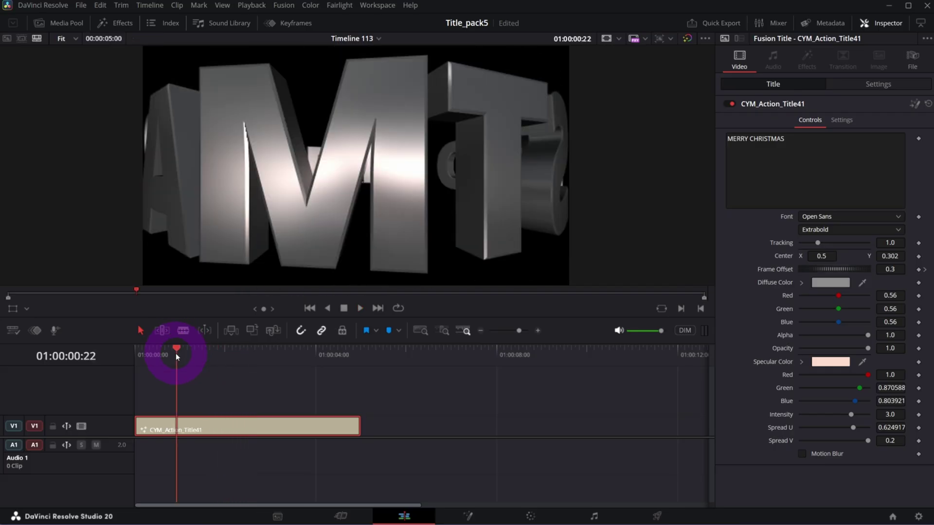
pyautogui.click(139, 352)
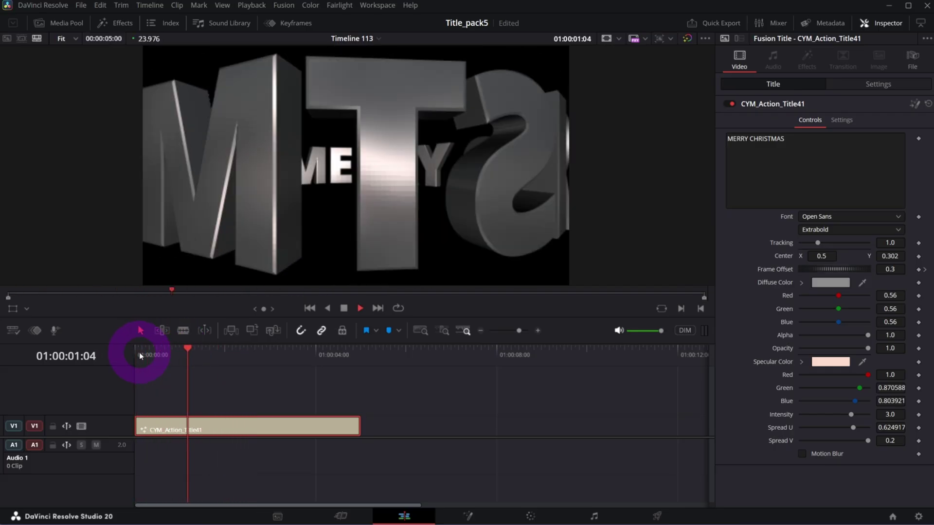
pyautogui.click(140, 352)
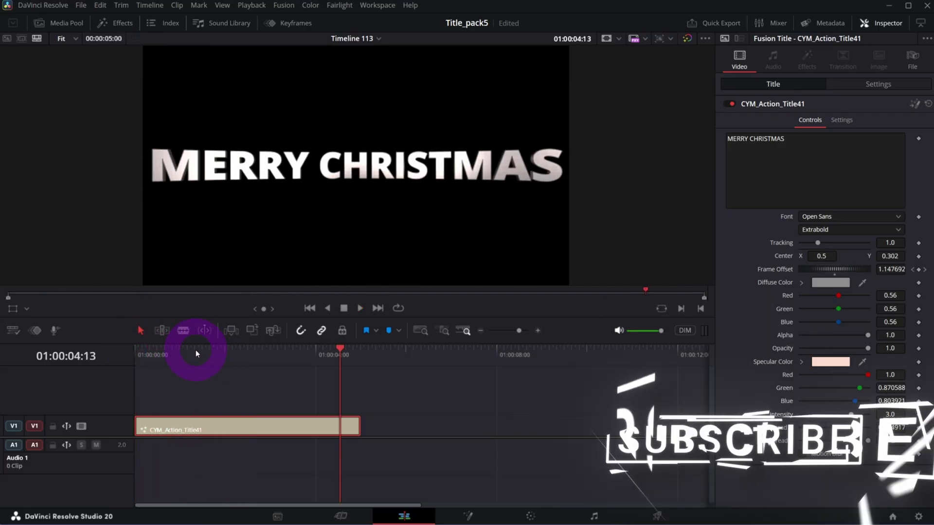
# Set the title's Diffuse Color to red and its Specular Color to white
pyautogui.click(195, 352)
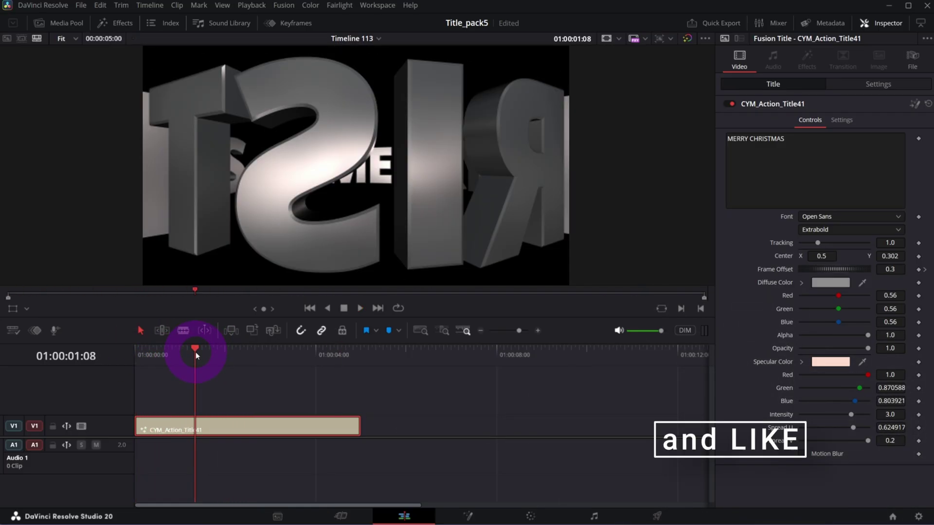
pyautogui.click(832, 283)
pyautogui.click(357, 219)
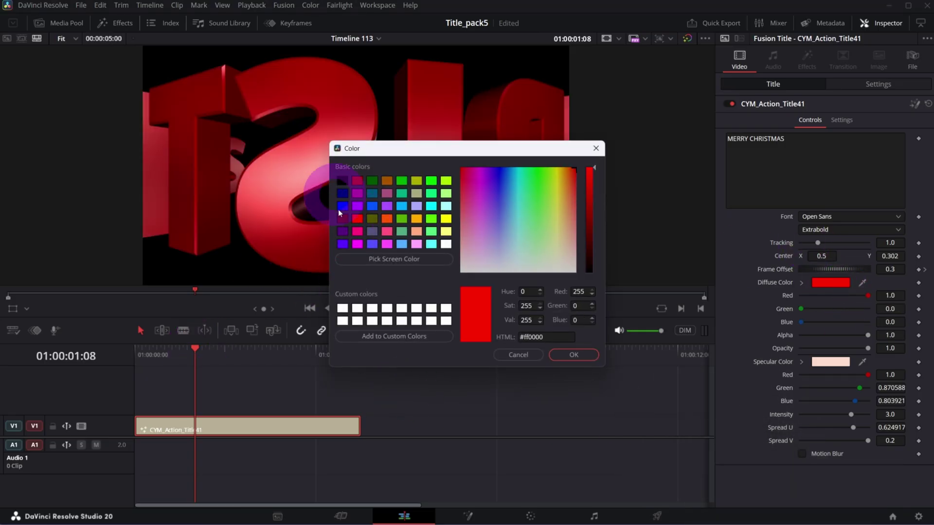
pyautogui.click(571, 354)
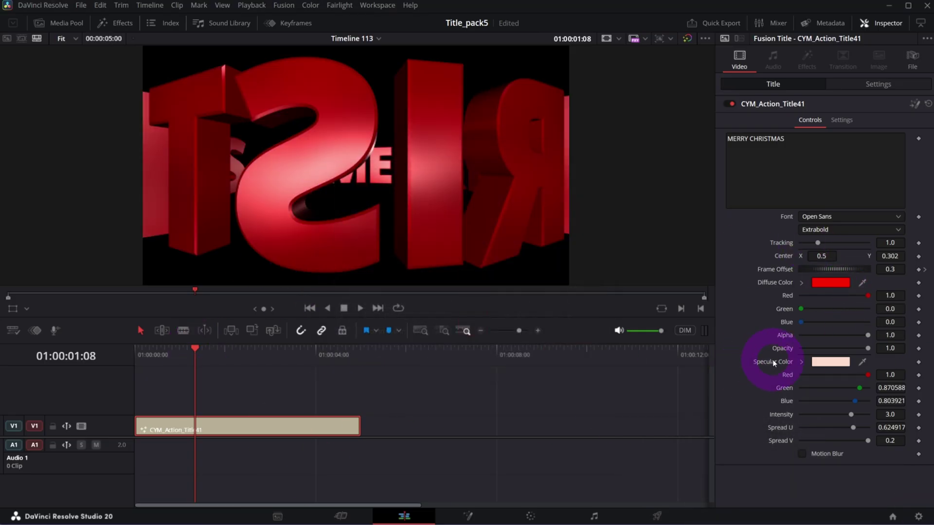
pyautogui.click(829, 362)
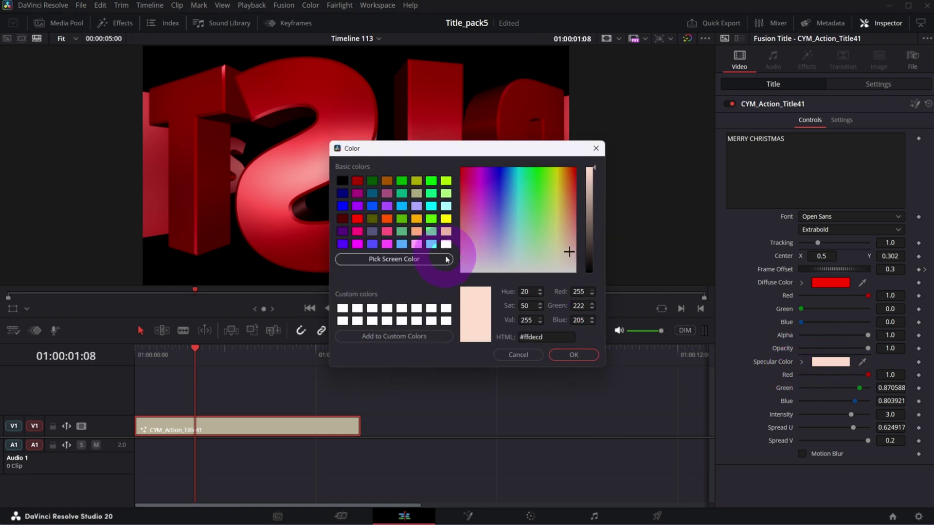
pyautogui.click(451, 245)
pyautogui.click(570, 355)
# Set specular Intensity to 4.0 and Spread U to 0.7129, then preview the title
pyautogui.click(801, 455)
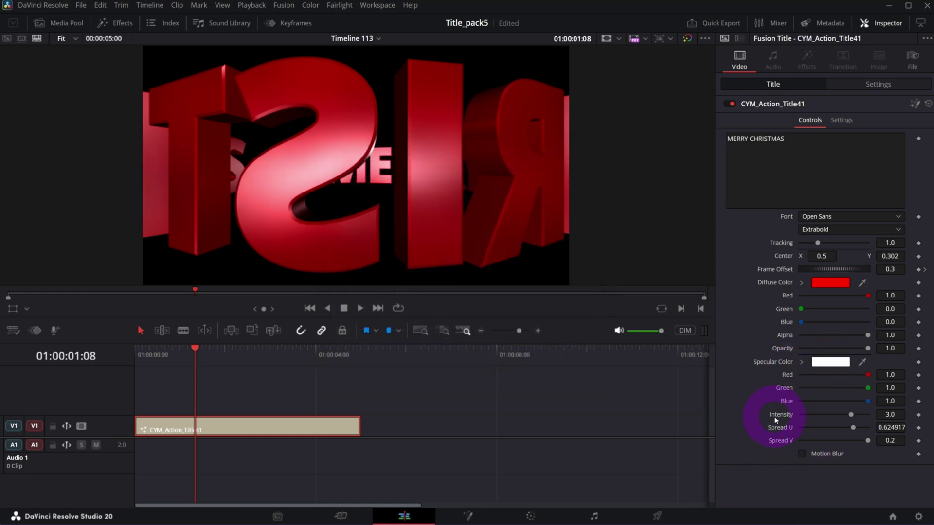
pyautogui.moveTo(850, 417)
pyautogui.mouseDown()
pyautogui.moveTo(829, 416)
pyautogui.moveTo(848, 419)
pyautogui.mouseUp()
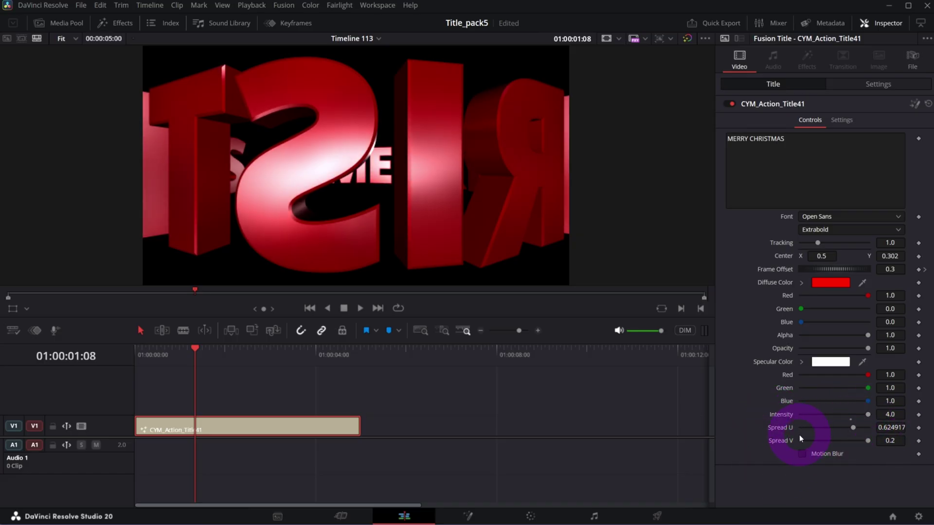
pyautogui.moveTo(849, 435); pyautogui.dragTo(869, 443)
pyautogui.click(452, 153)
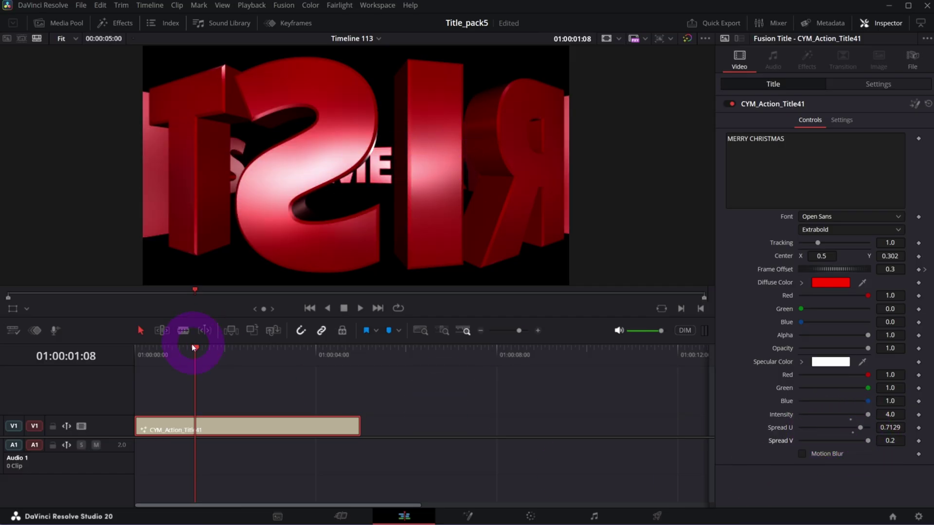
pyautogui.moveTo(154, 357); pyautogui.dragTo(342, 350)
pyautogui.click(802, 455)
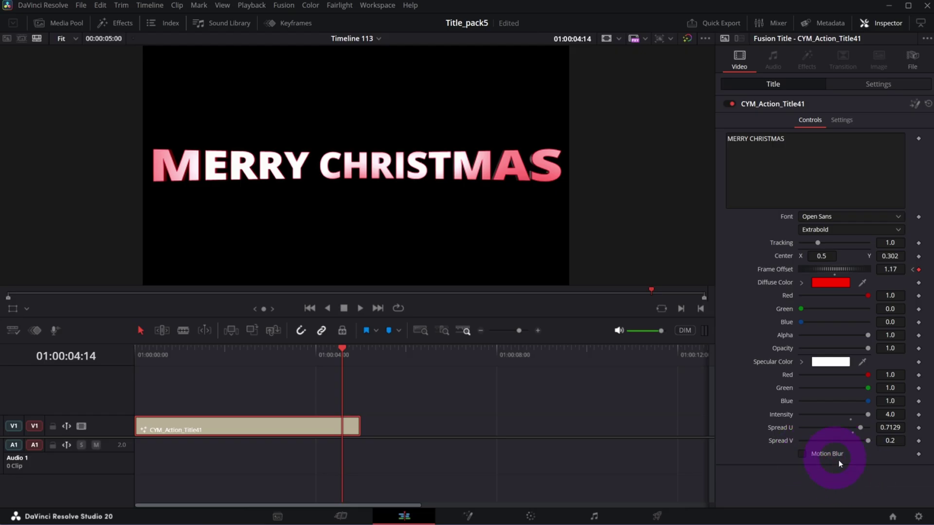
# Move the title to V2 and add the Comic Speed Lines generator on V1 beneath it
pyautogui.moveTo(319, 421); pyautogui.dragTo(320, 399)
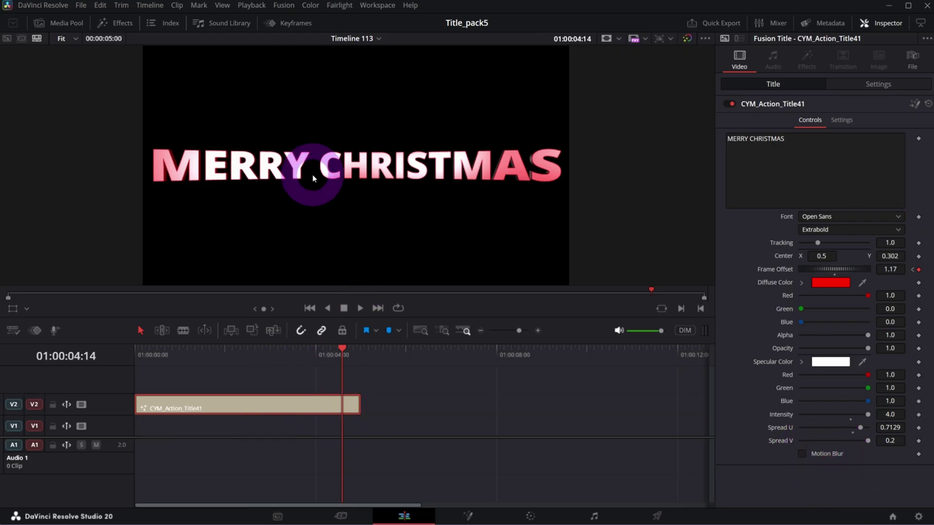
pyautogui.click(111, 23)
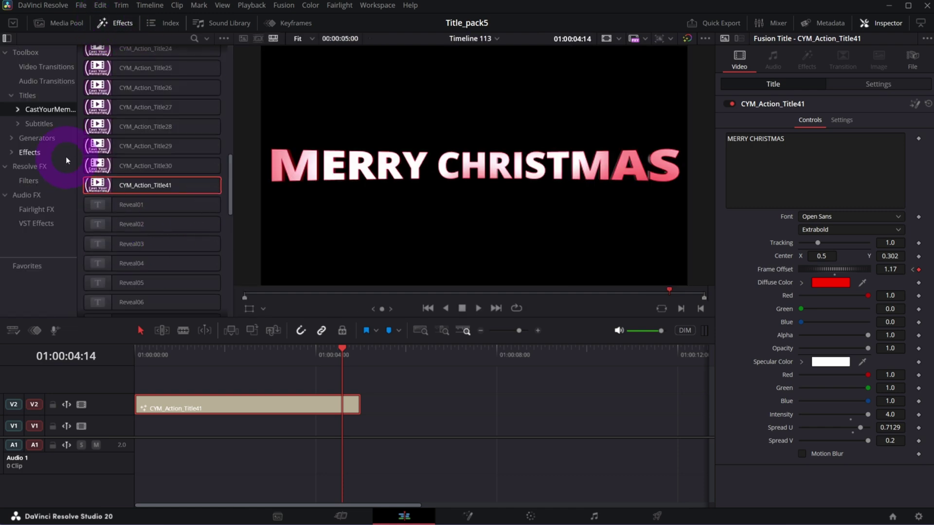
pyautogui.click(37, 139)
pyautogui.scroll(-4, 182, 231)
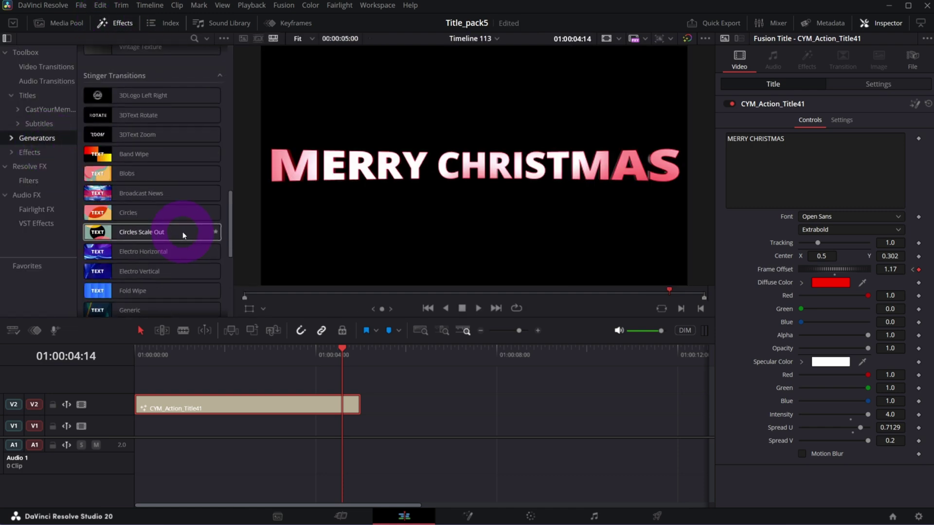
pyautogui.scroll(7, 171, 267)
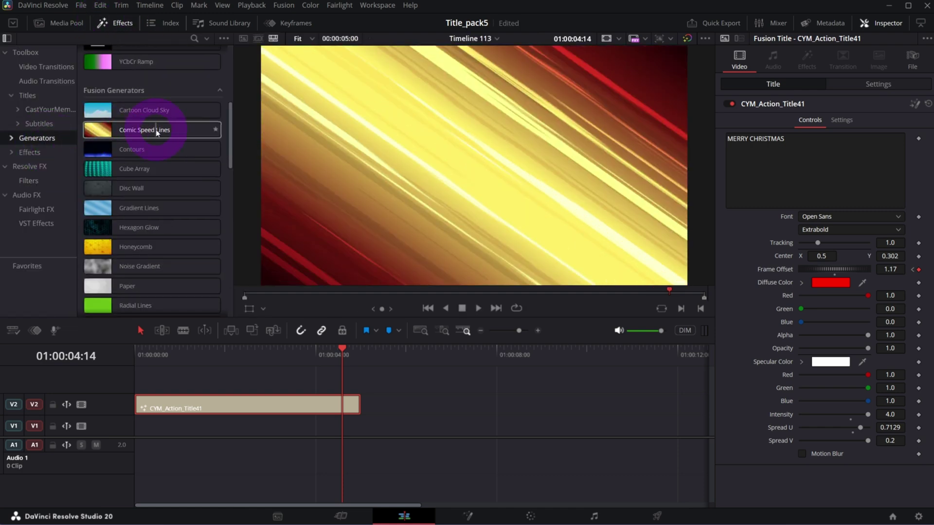
pyautogui.moveTo(156, 133); pyautogui.dragTo(156, 427)
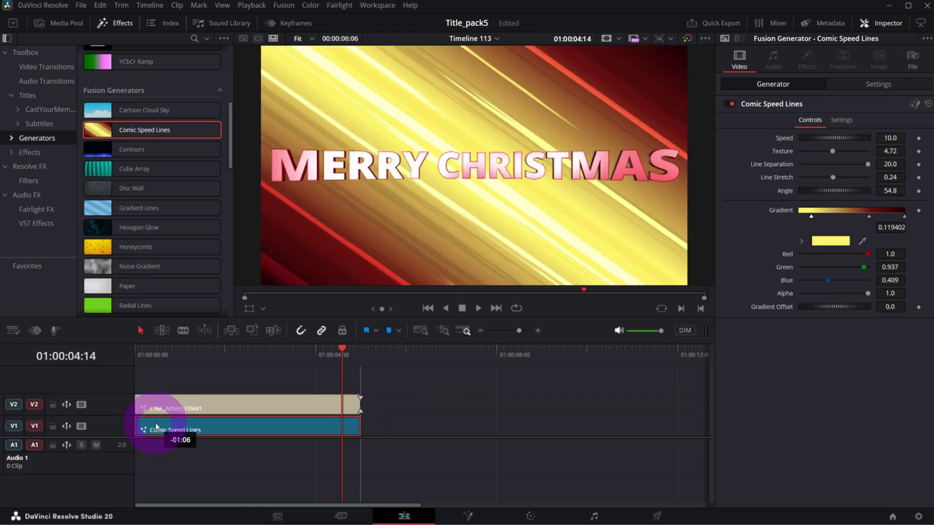
# Set the speed-lines gradient stops to white and black, then preview the title over it
pyautogui.click(843, 242)
pyautogui.click(463, 251)
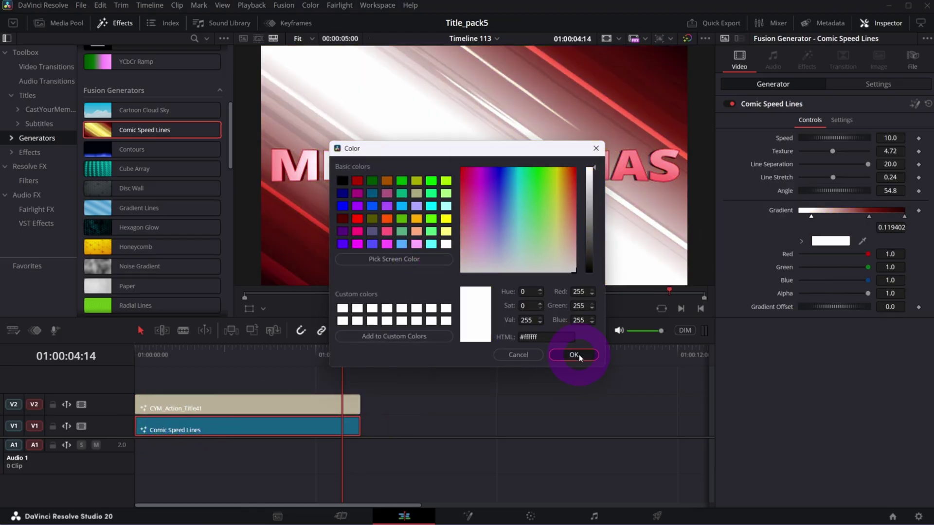
pyautogui.click(573, 355)
pyautogui.click(839, 241)
pyautogui.click(594, 236)
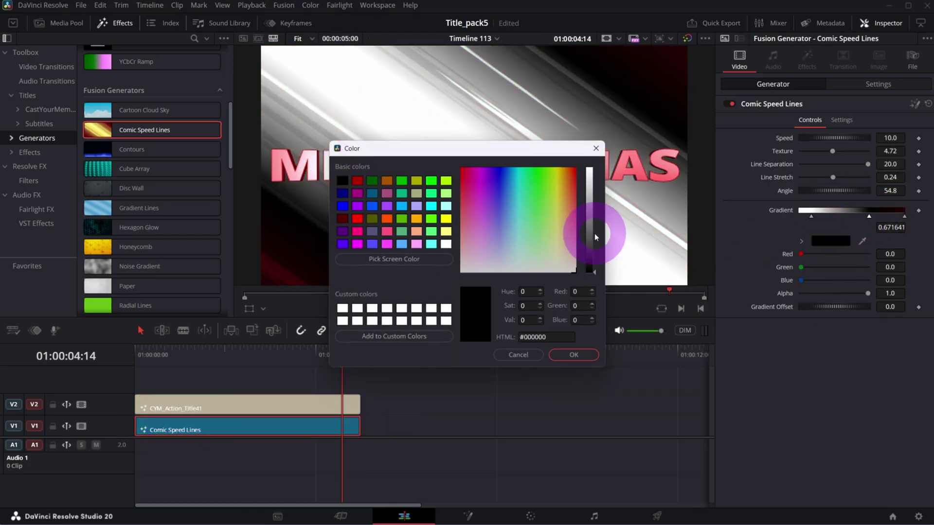
pyautogui.click(578, 349)
pyautogui.click(200, 363)
pyautogui.moveTo(200, 365); pyautogui.dragTo(302, 365)
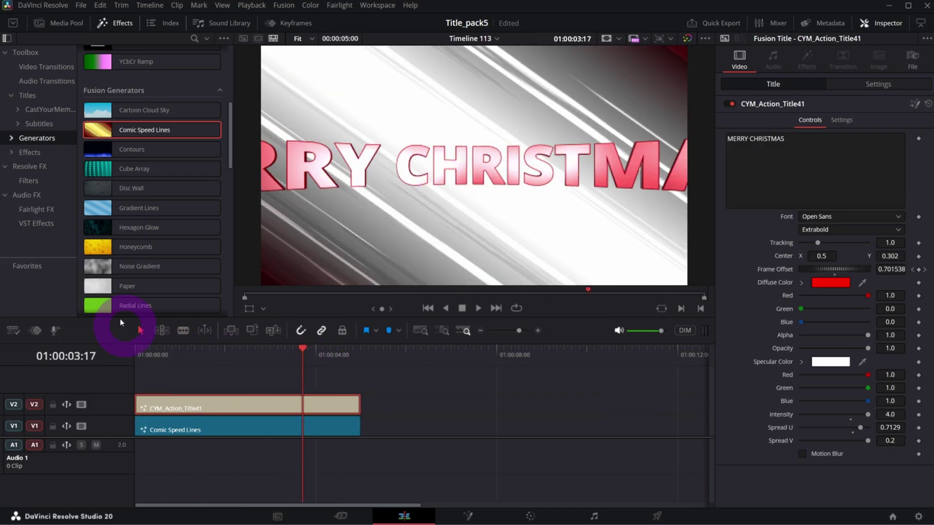
pyautogui.click(31, 153)
# Search Resolve FX for 'DR' and apply Drop Shadow to the MERRY CHRISTMAS clip on V2
pyautogui.click(27, 168)
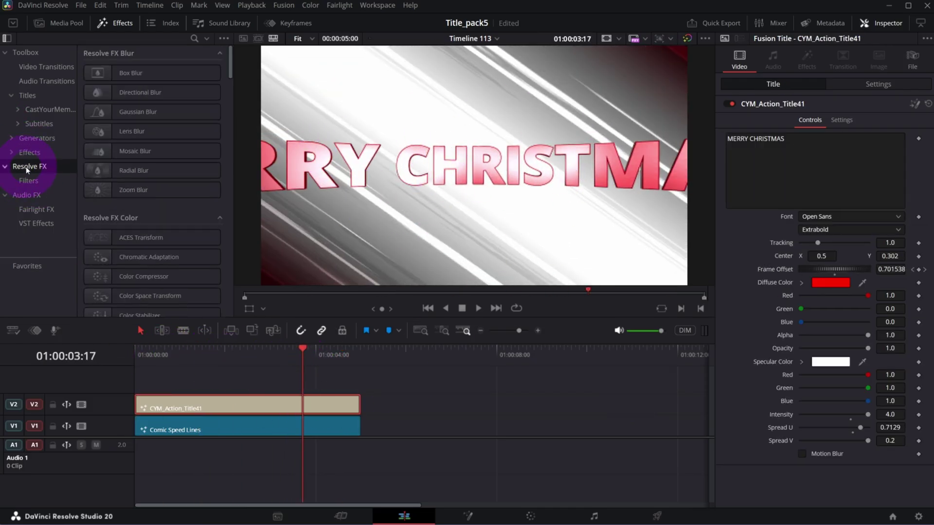
pyautogui.click(194, 39)
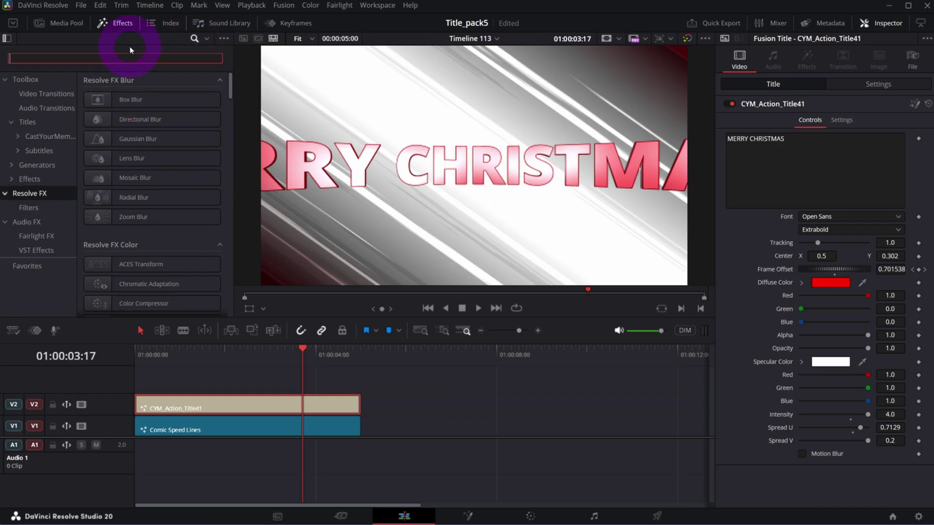
pyautogui.write('DR')
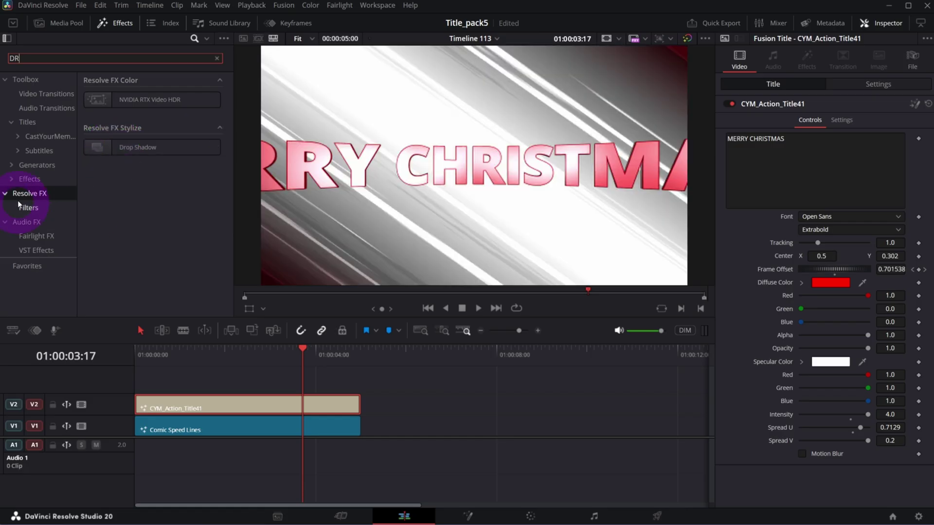
pyautogui.moveTo(115, 140); pyautogui.dragTo(244, 406)
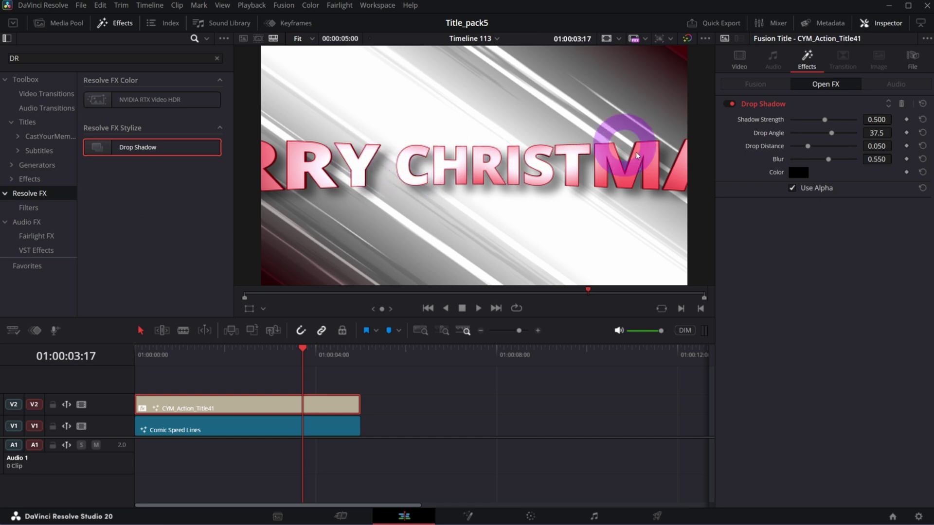
pyautogui.moveTo(148, 359); pyautogui.dragTo(279, 359)
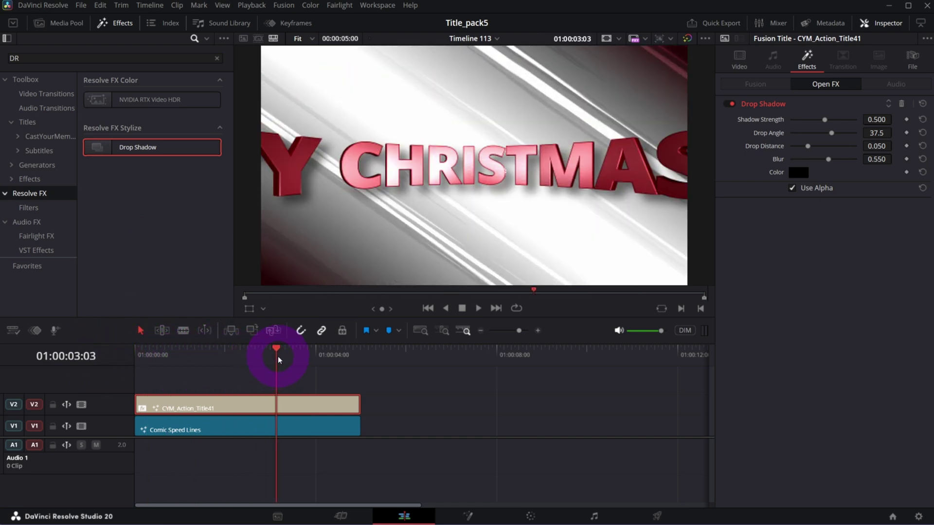